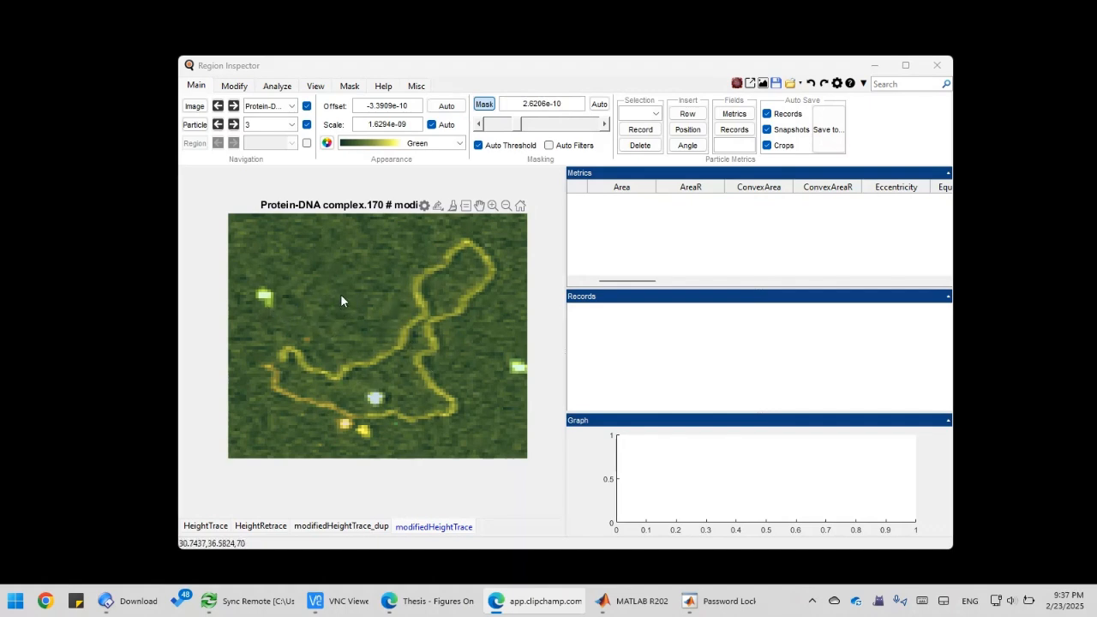
pyautogui.rightClick(351, 286)
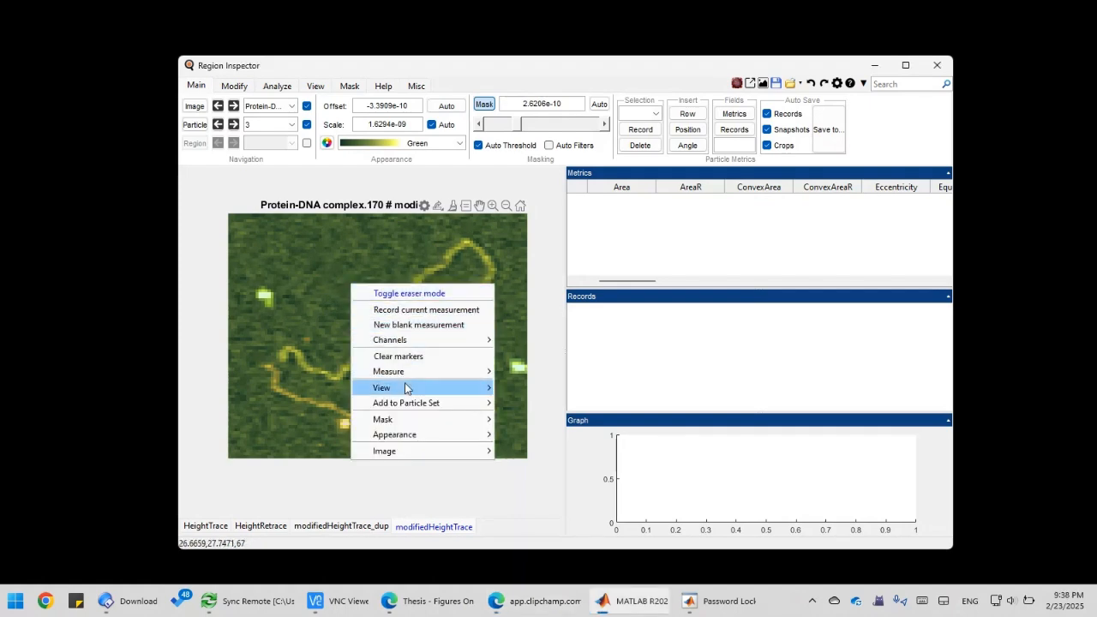
pyautogui.moveTo(410, 421)
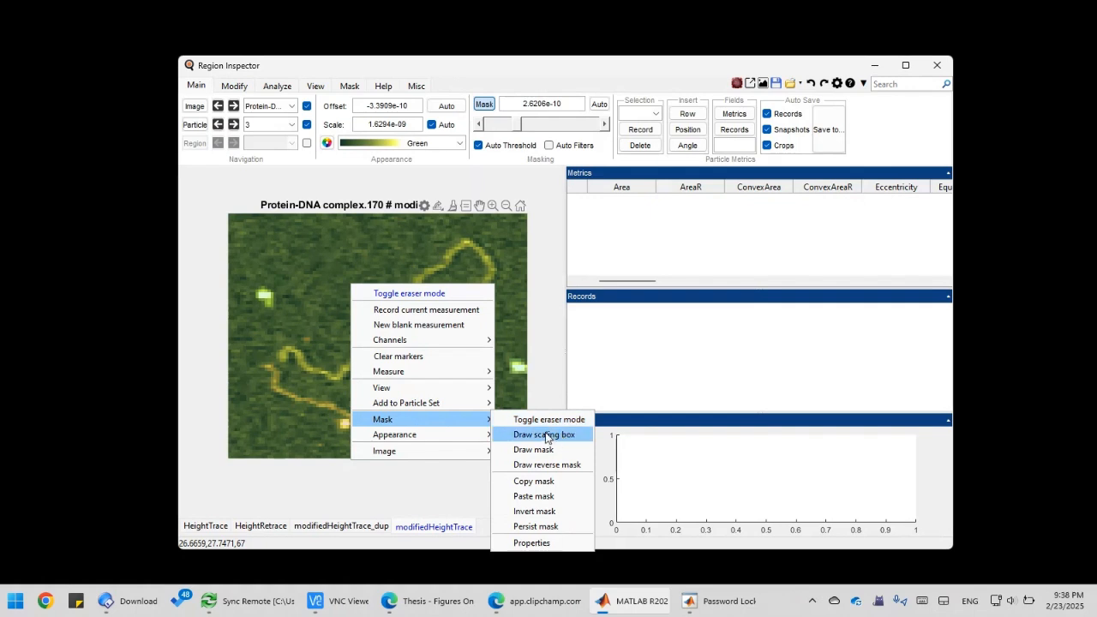
pyautogui.click(534, 347)
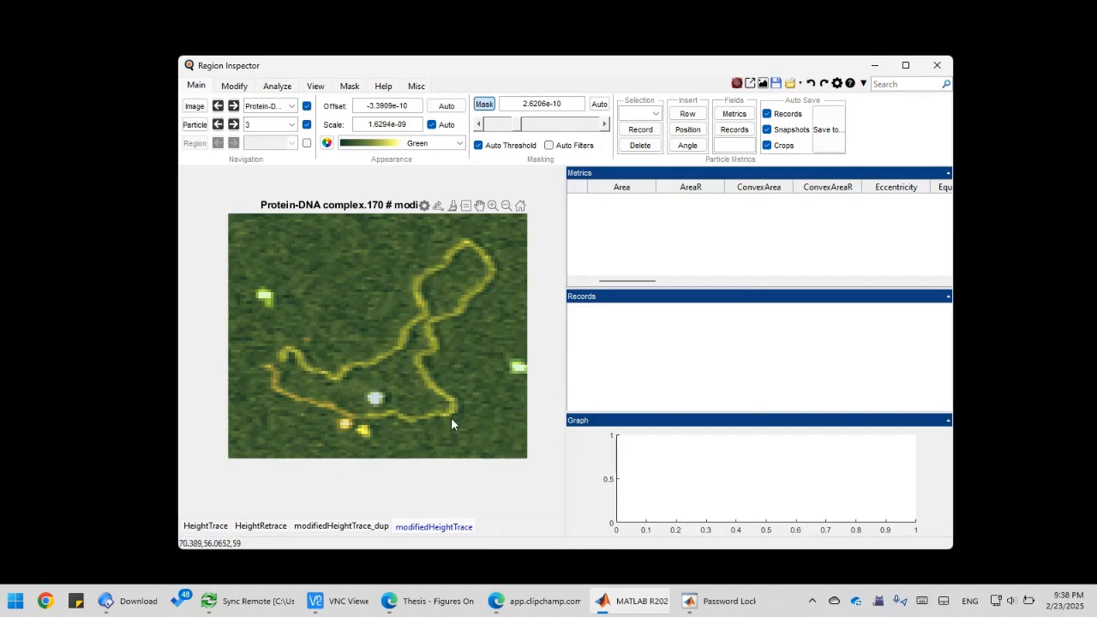
# Turn off mask transparency so the particle masks are drawn opaque over the image.
pyautogui.click(349, 85)
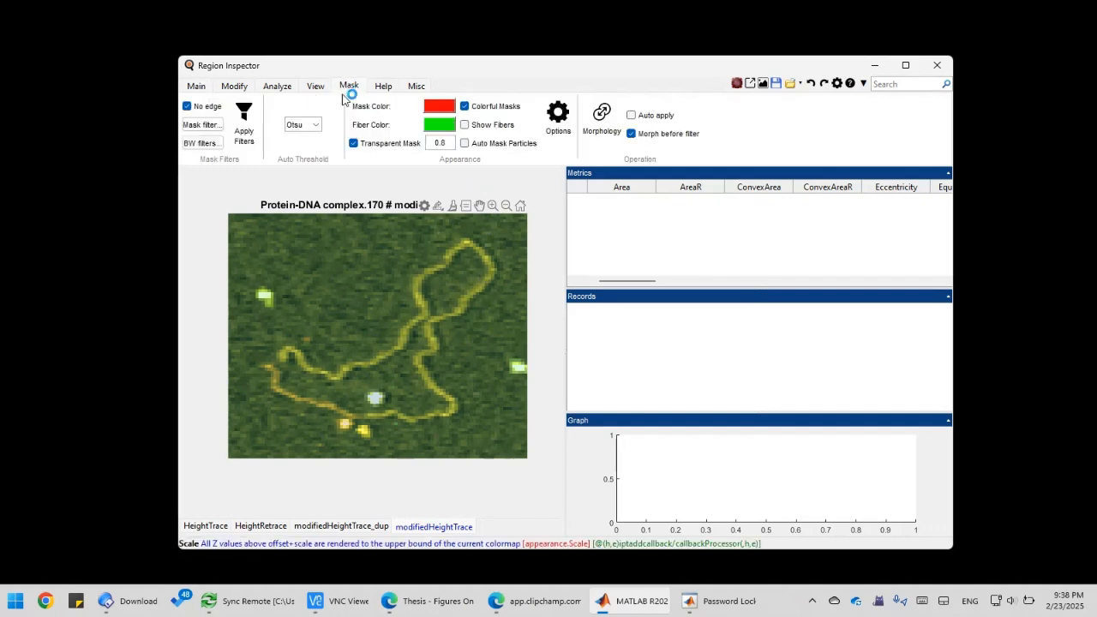
pyautogui.click(382, 143)
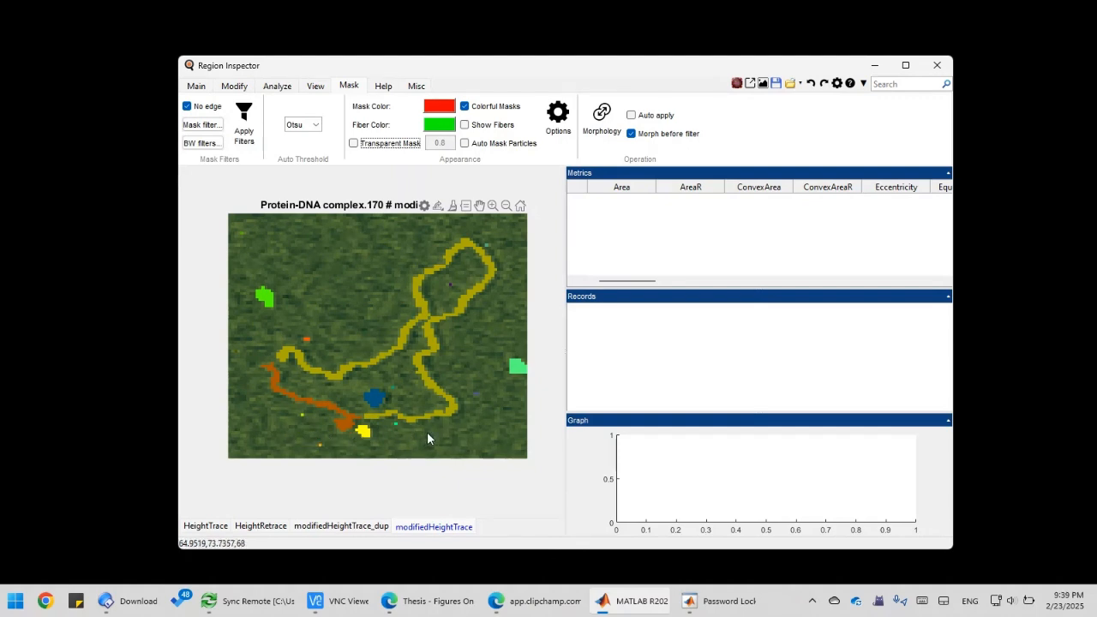
pyautogui.click(601, 131)
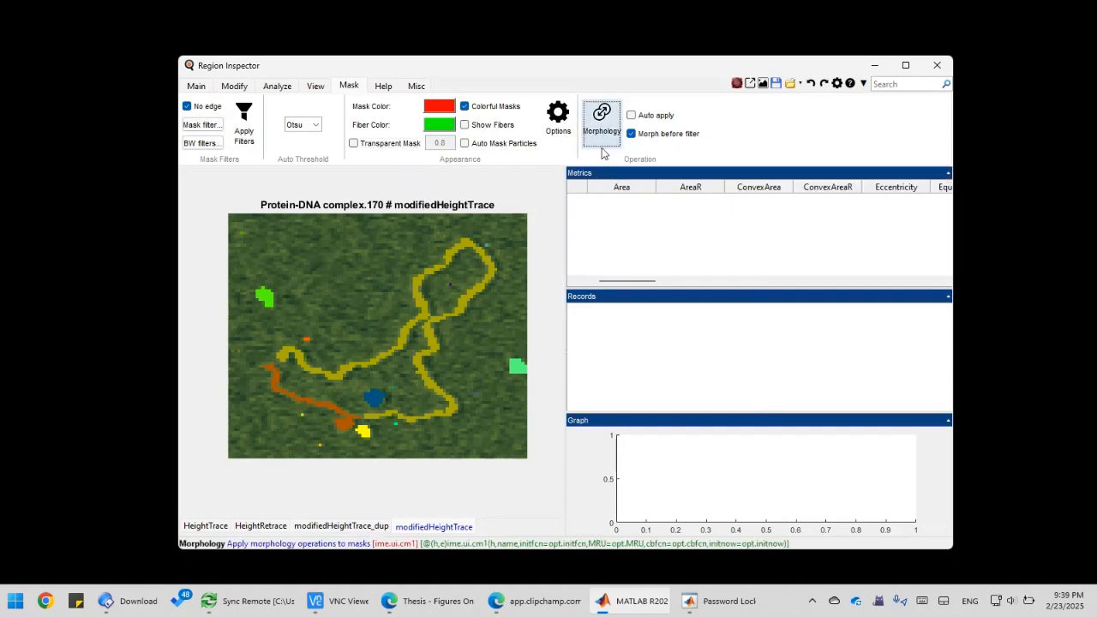
pyautogui.click(604, 146)
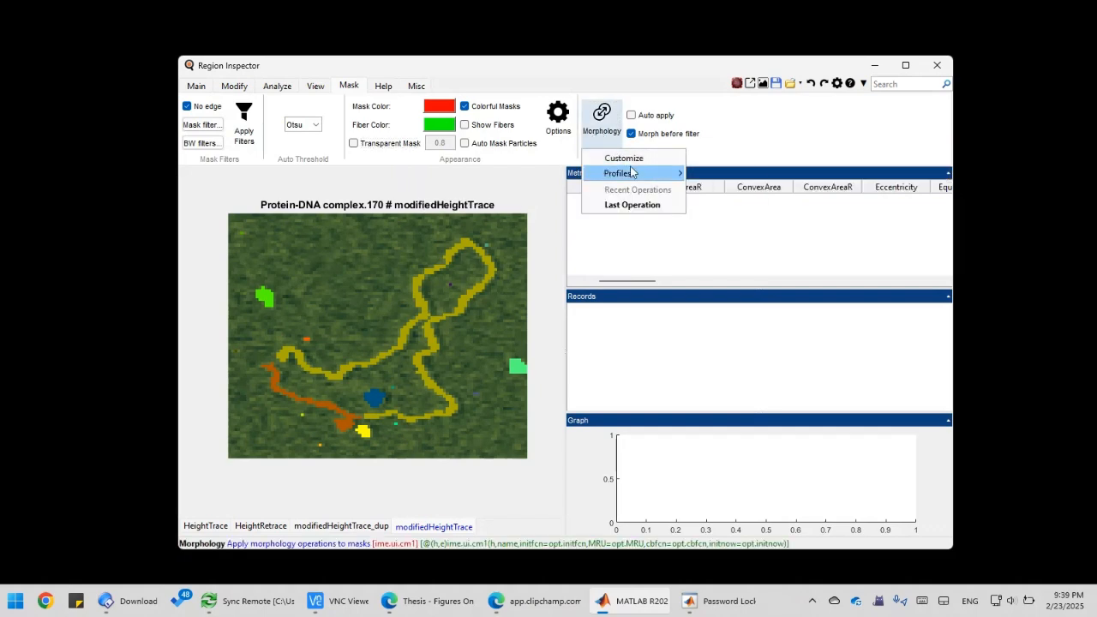
pyautogui.moveTo(656, 172)
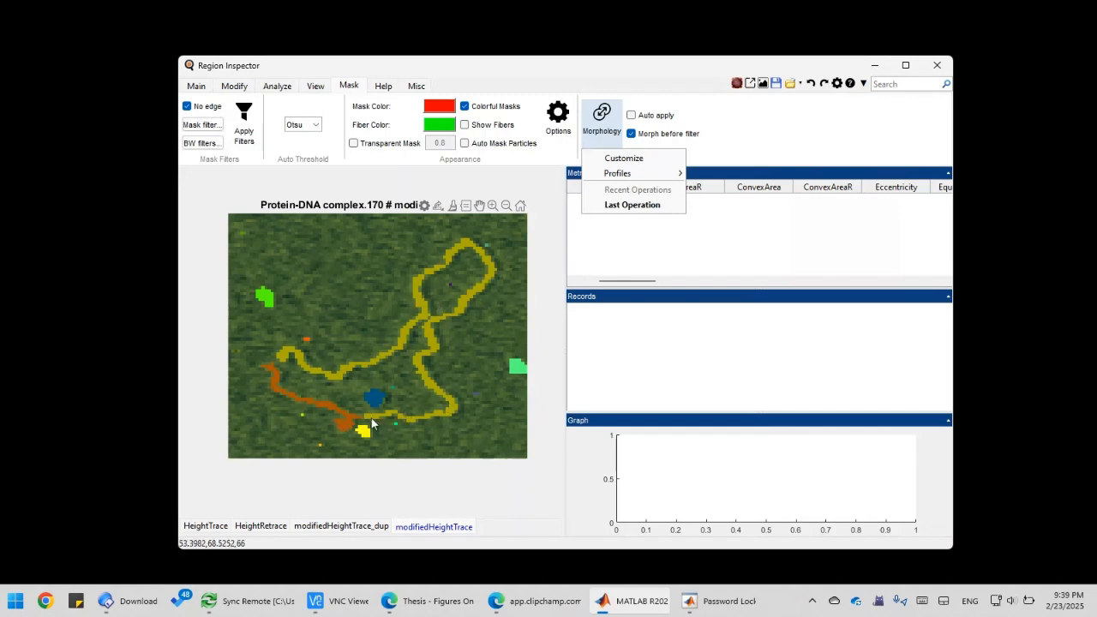
pyautogui.moveTo(465, 371); pyautogui.dragTo(446, 407)
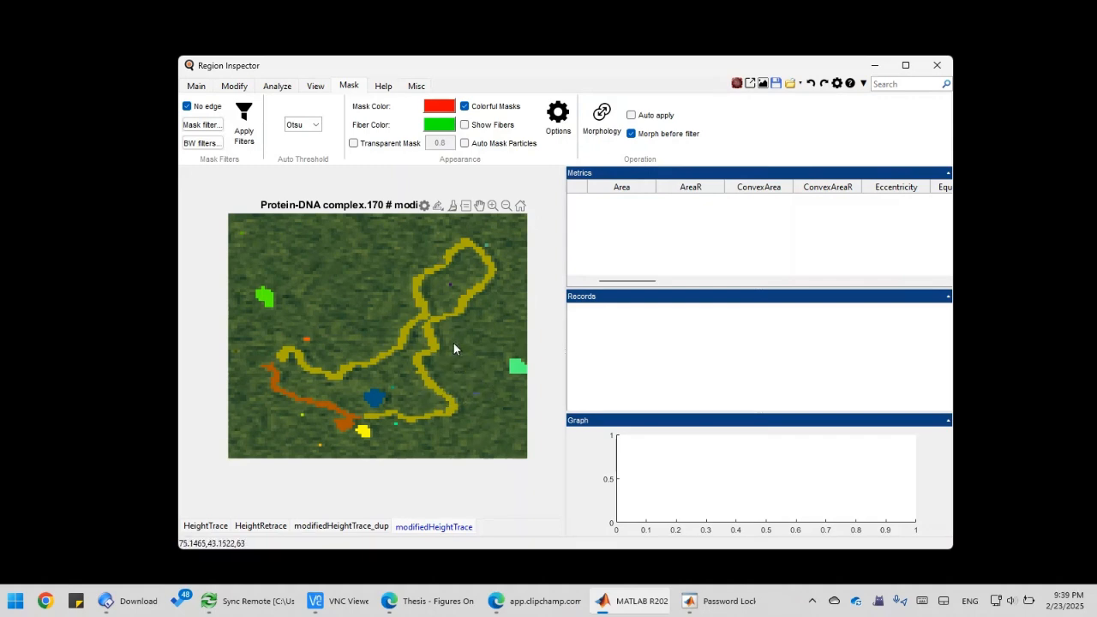
# Turn on eraser mode for the mask and shrink the eraser circle to roughly the width of the fiber.
pyautogui.rightClick(453, 343)
pyautogui.moveTo(517, 437)
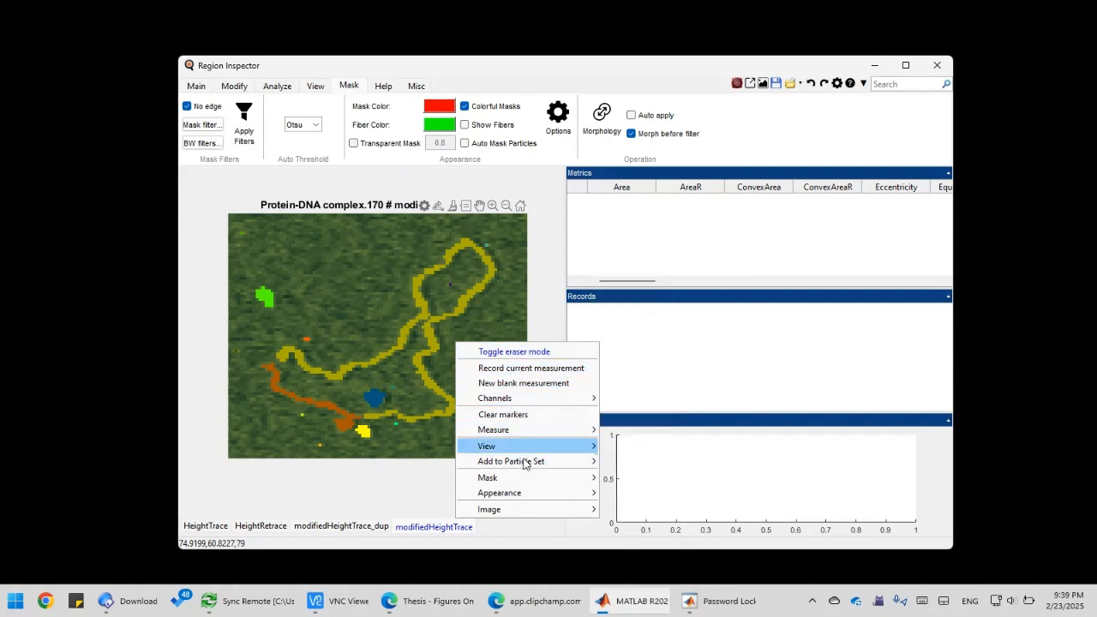
pyautogui.moveTo(549, 477)
pyautogui.click(600, 370)
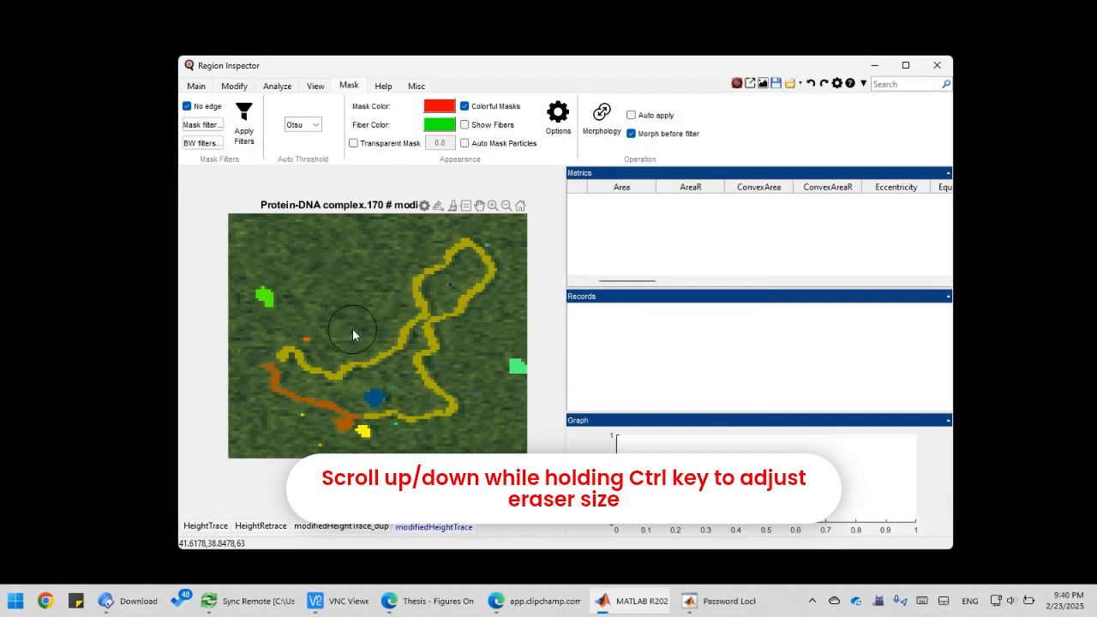
pyautogui.scroll(-2, 352, 332)
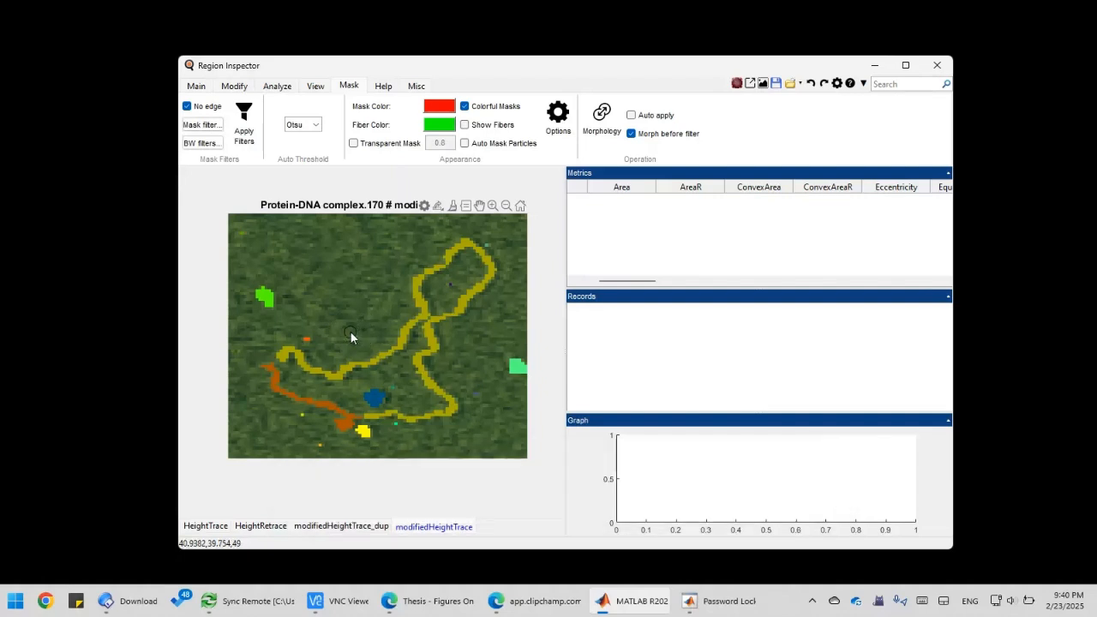
# Draw mask across the gap between the orange and yellow fiber sections below the blue particle, and leave eraser mode.
pyautogui.click(355, 418)
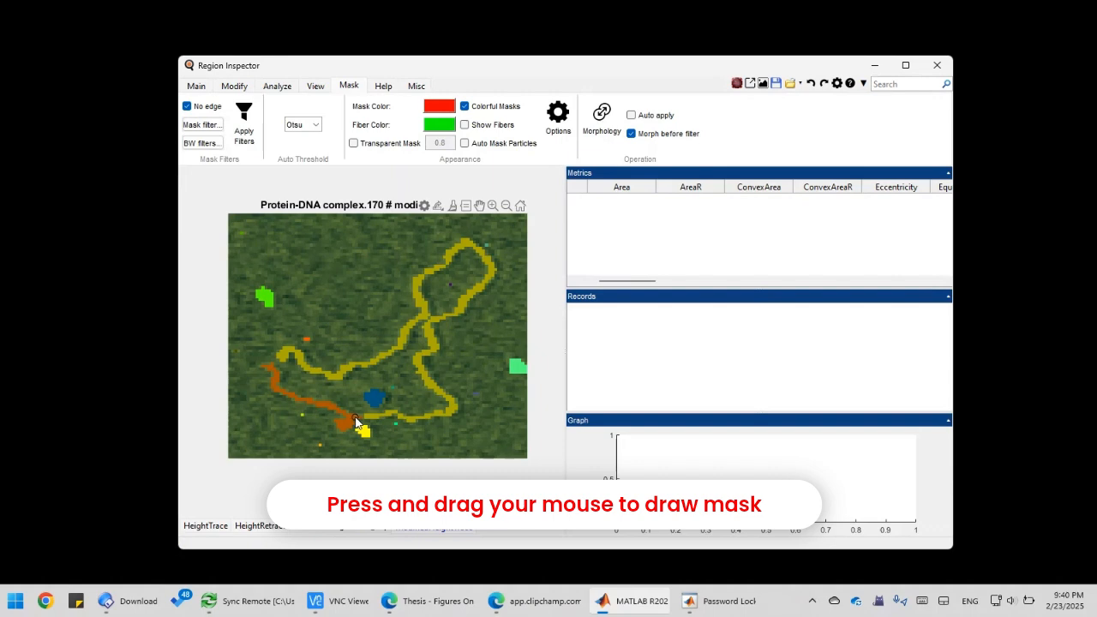
pyautogui.click(358, 418)
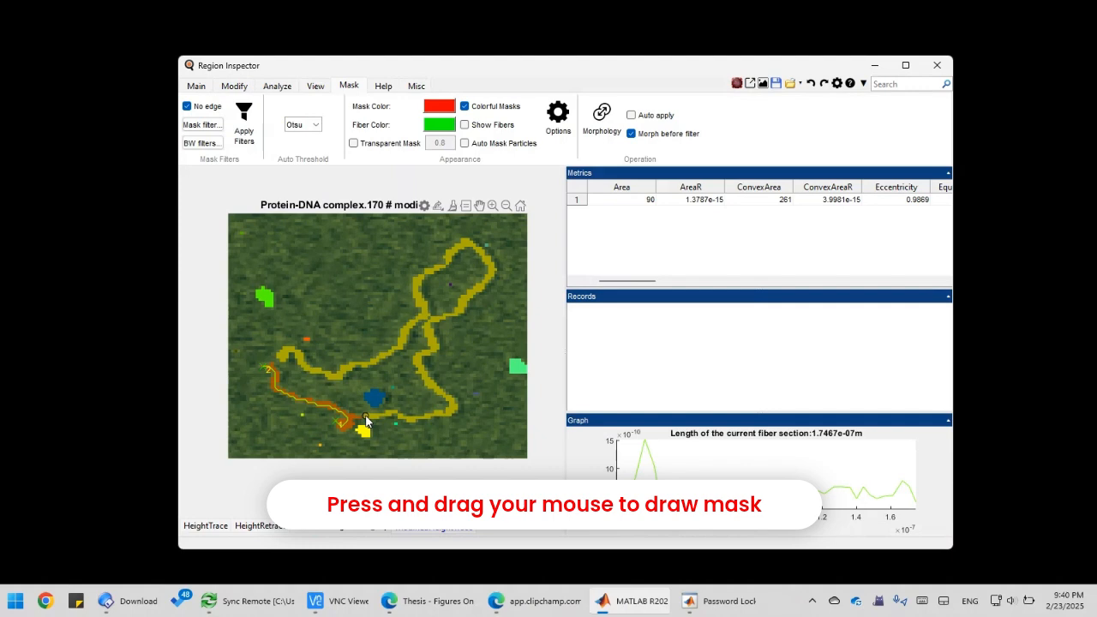
pyautogui.moveTo(344, 418); pyautogui.dragTo(378, 416)
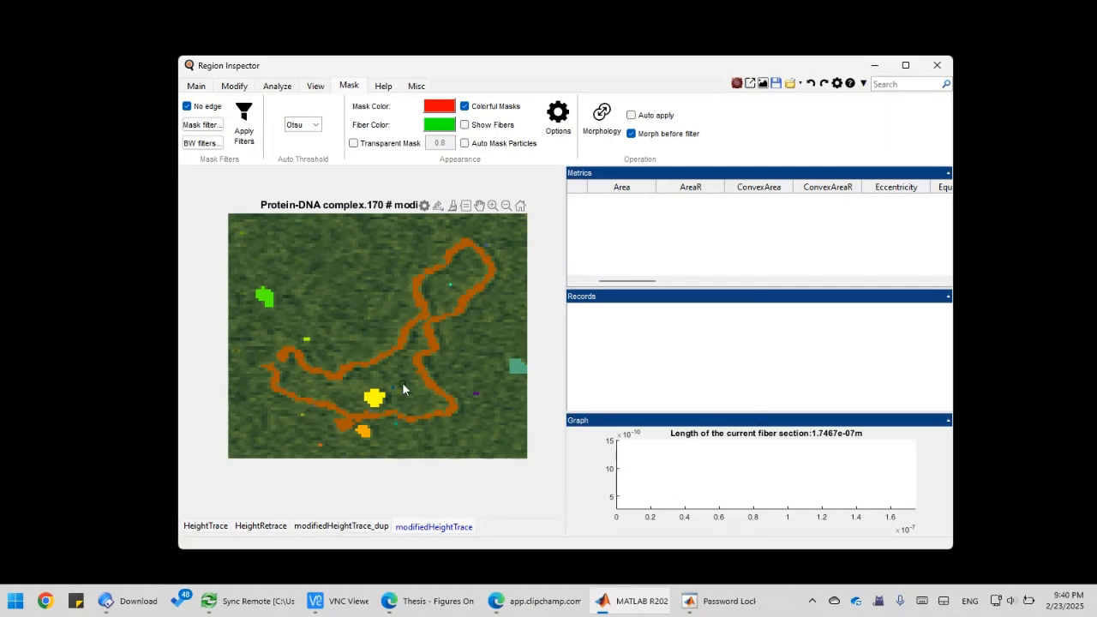
pyautogui.rightClick(402, 383)
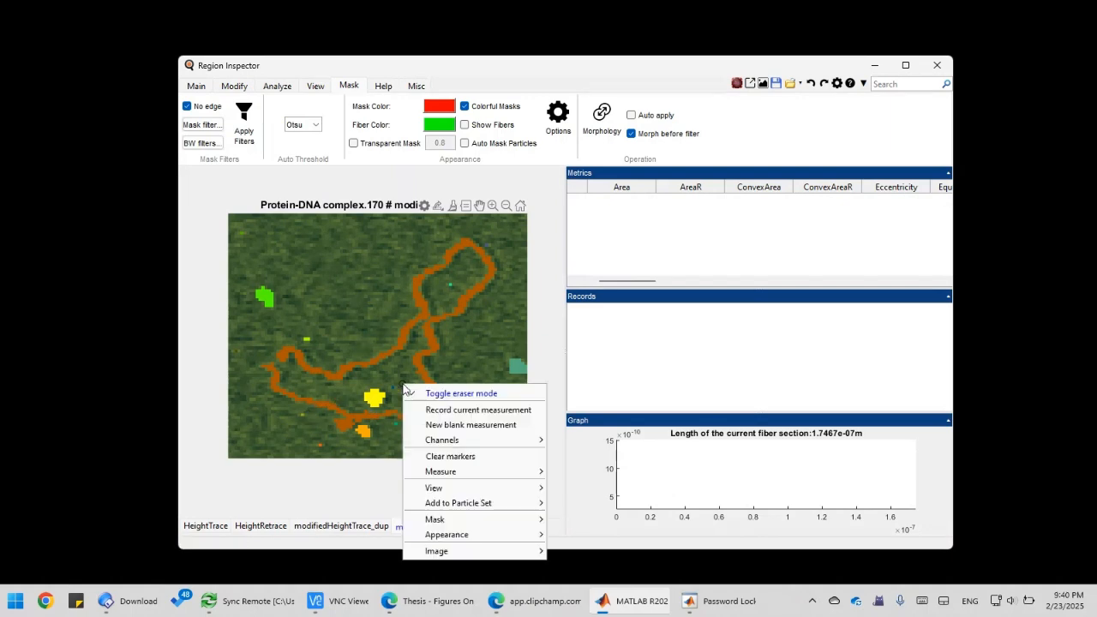
pyautogui.click(456, 397)
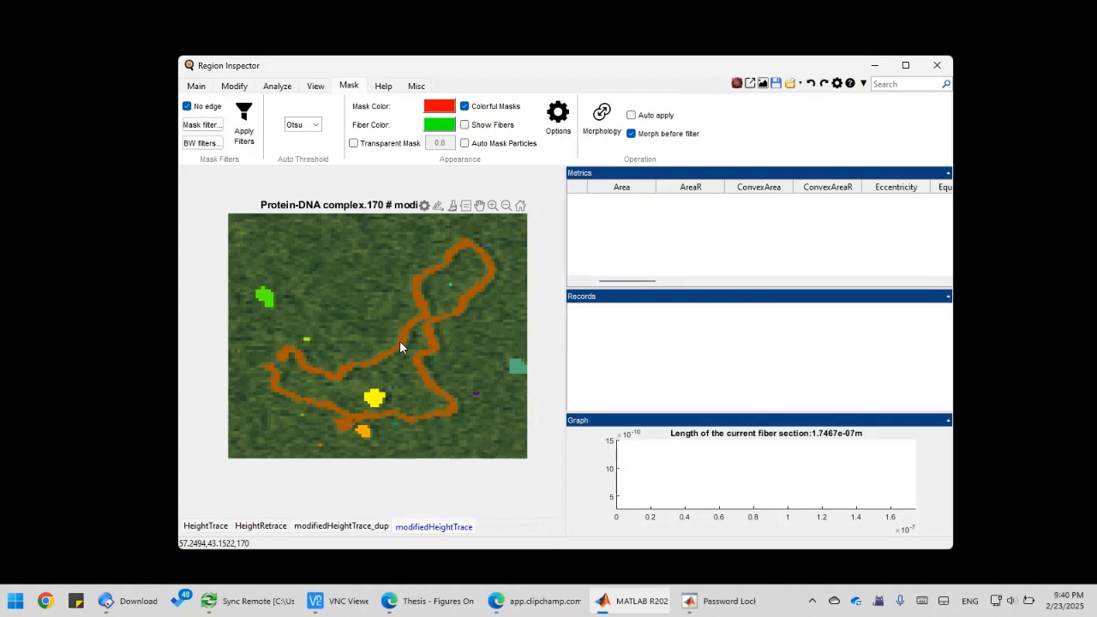
# Select the joined fiber mask to examine its traced path, metrics and height profile, and deselect it.
pyautogui.click(362, 362)
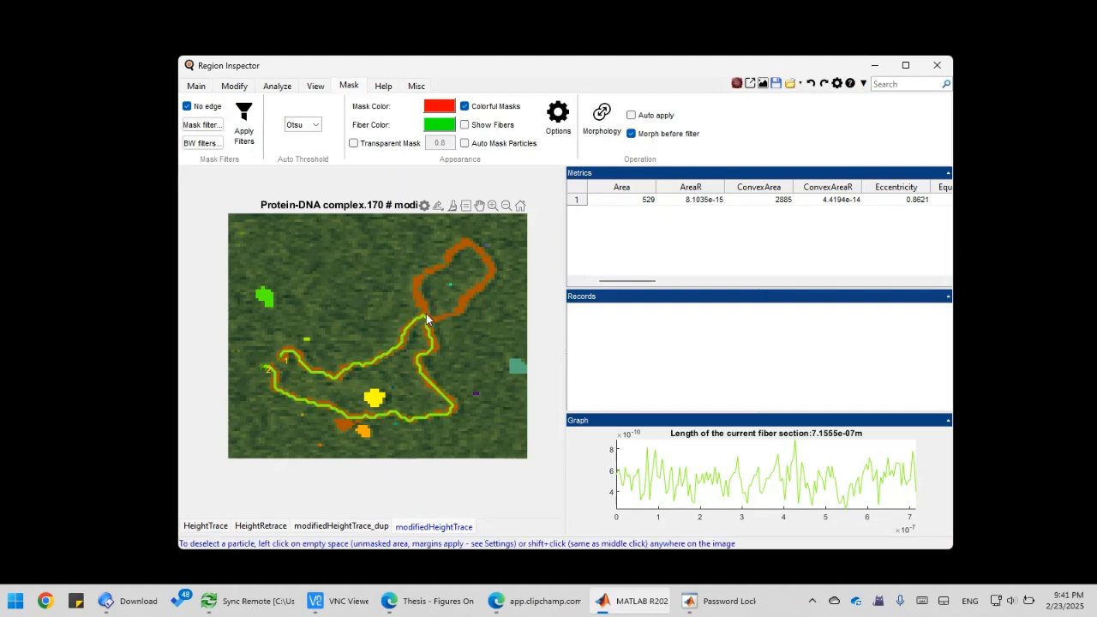
pyautogui.click(427, 316)
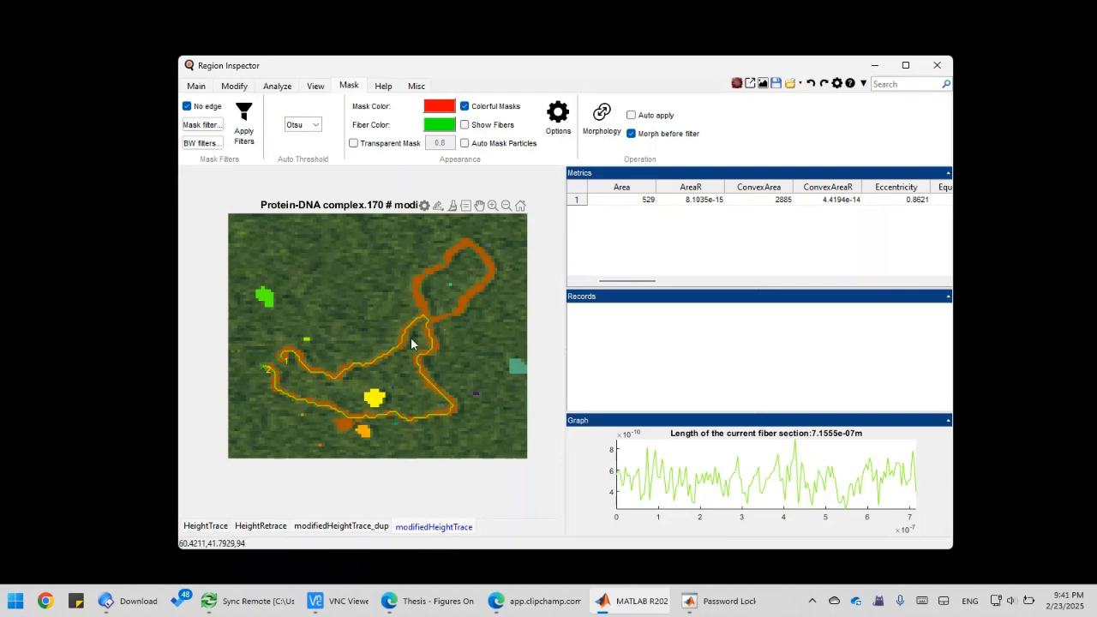
pyautogui.rightClick(457, 342)
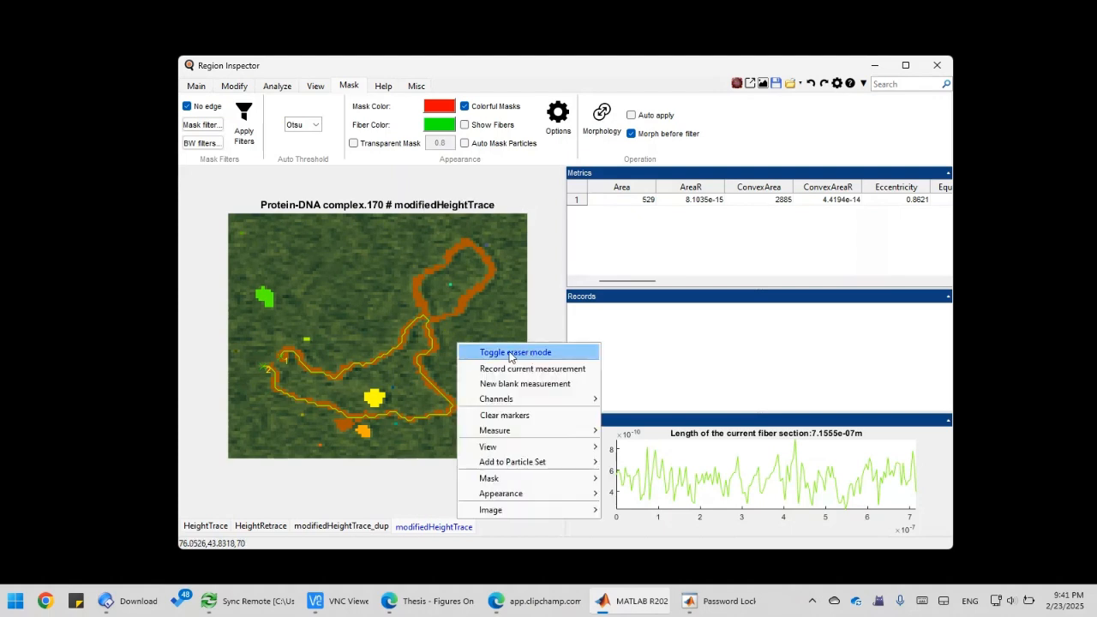
pyautogui.click(488, 330)
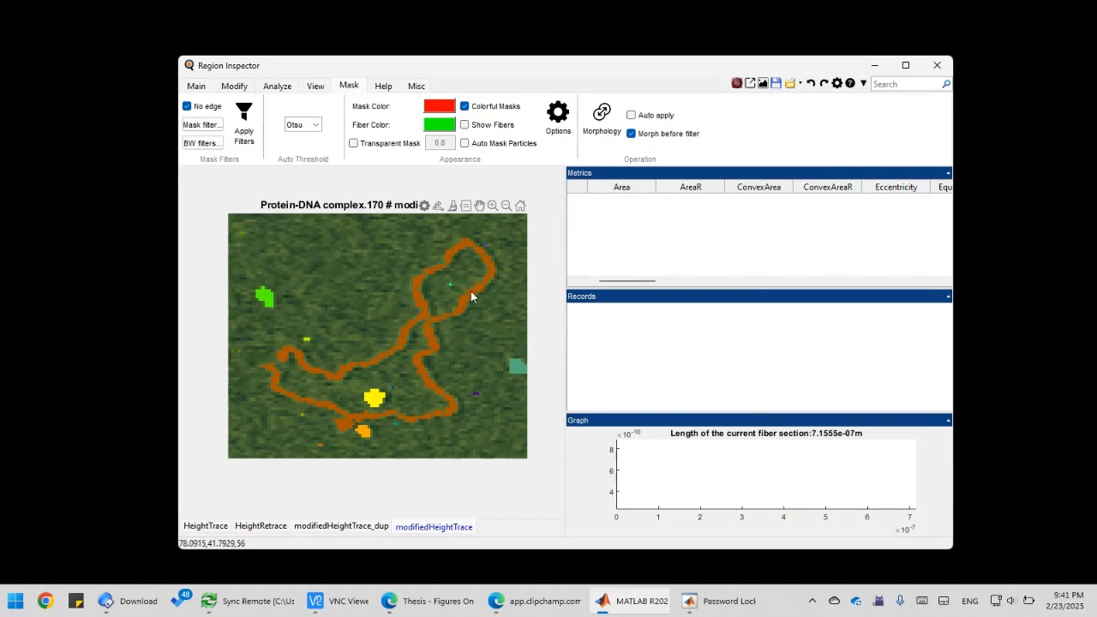
# Open the keyboard shortcut manager and review the entries for toggling eraser mode, undo and redo.
pyautogui.click(412, 90)
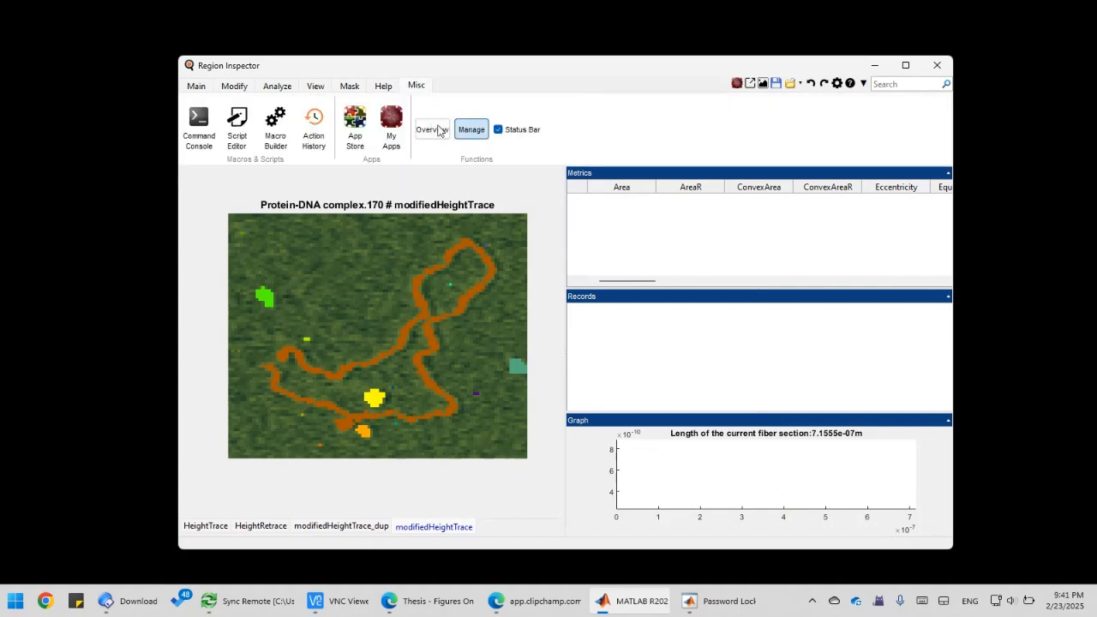
pyautogui.click(465, 131)
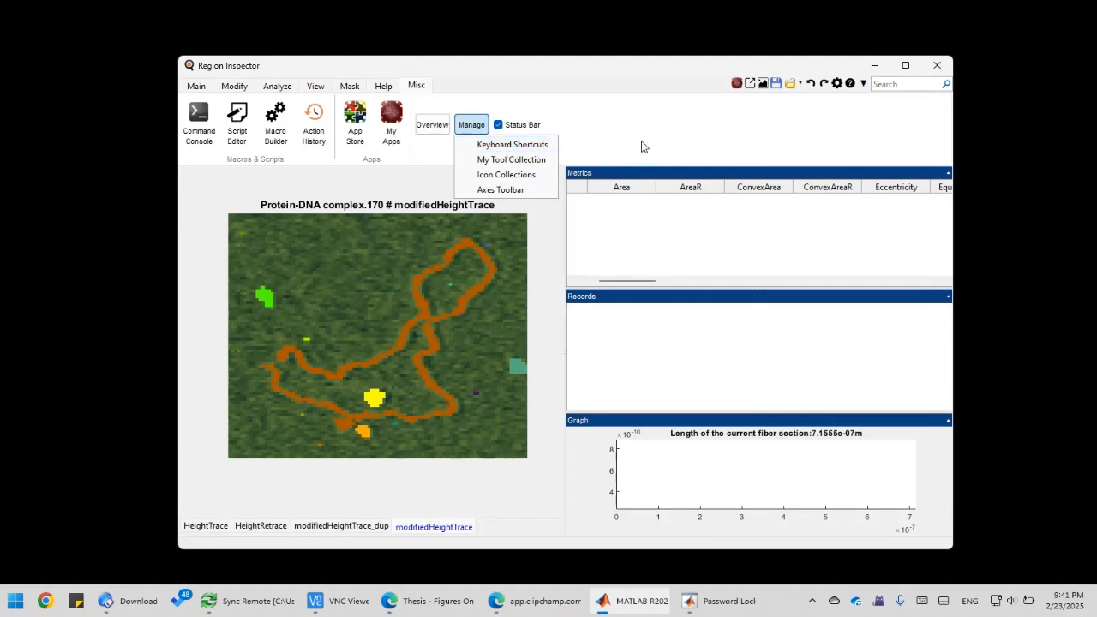
pyautogui.click(514, 146)
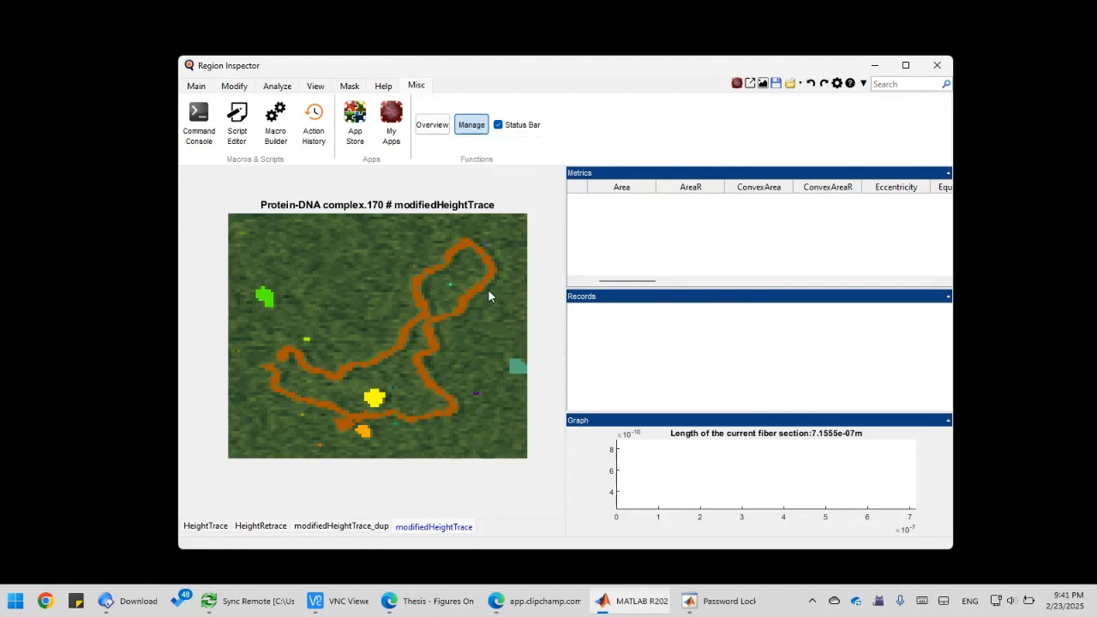
pyautogui.moveTo(488, 289)
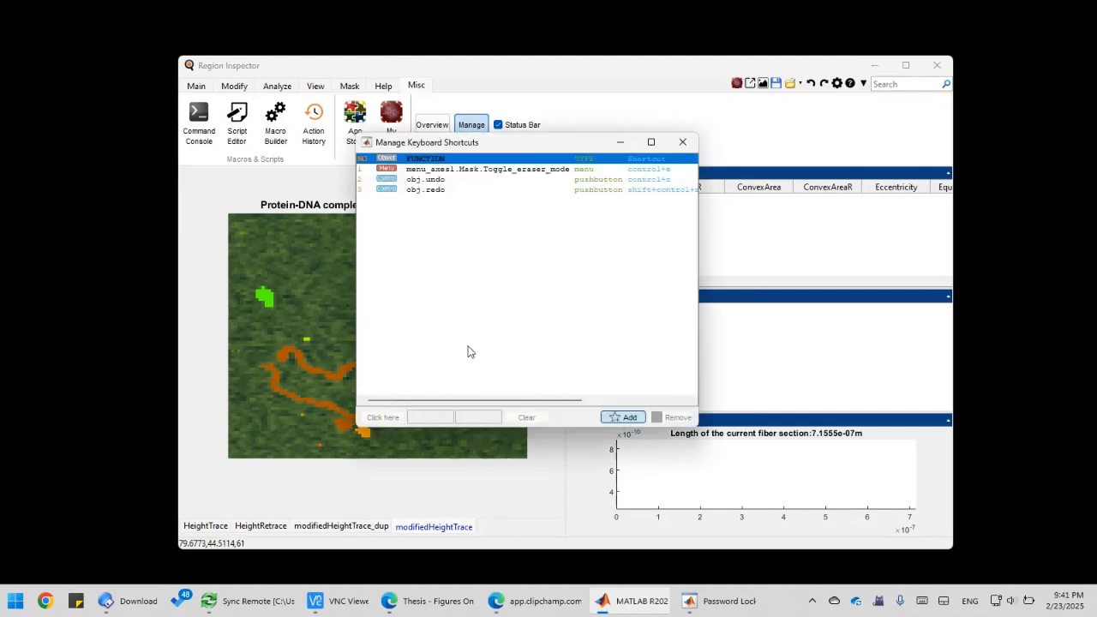
pyautogui.moveTo(495, 147); pyautogui.dragTo(487, 207)
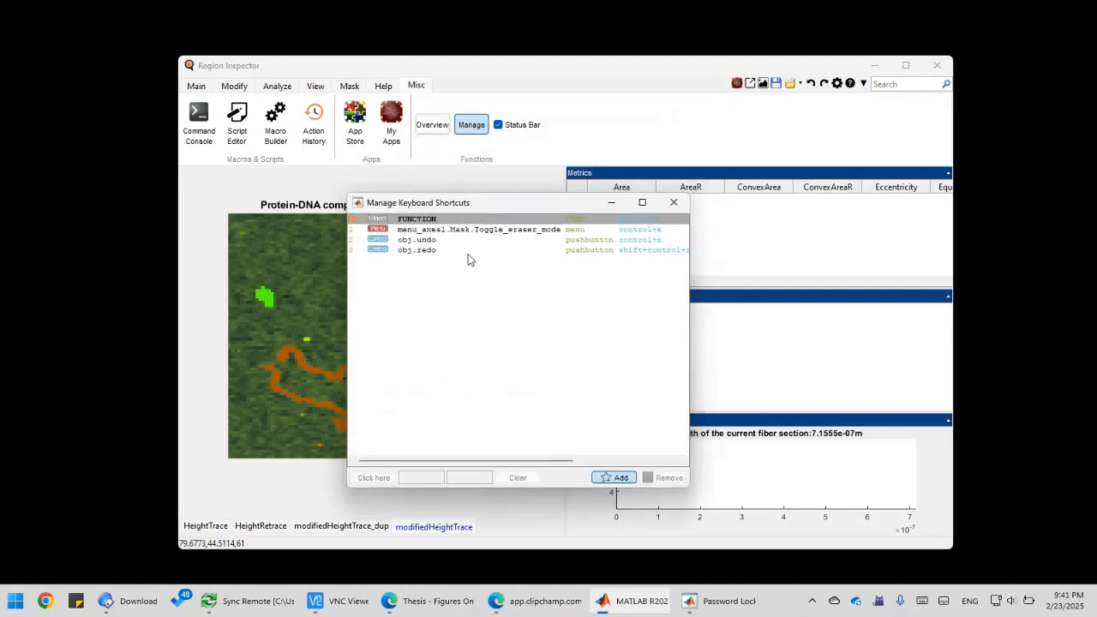
pyautogui.click(513, 233)
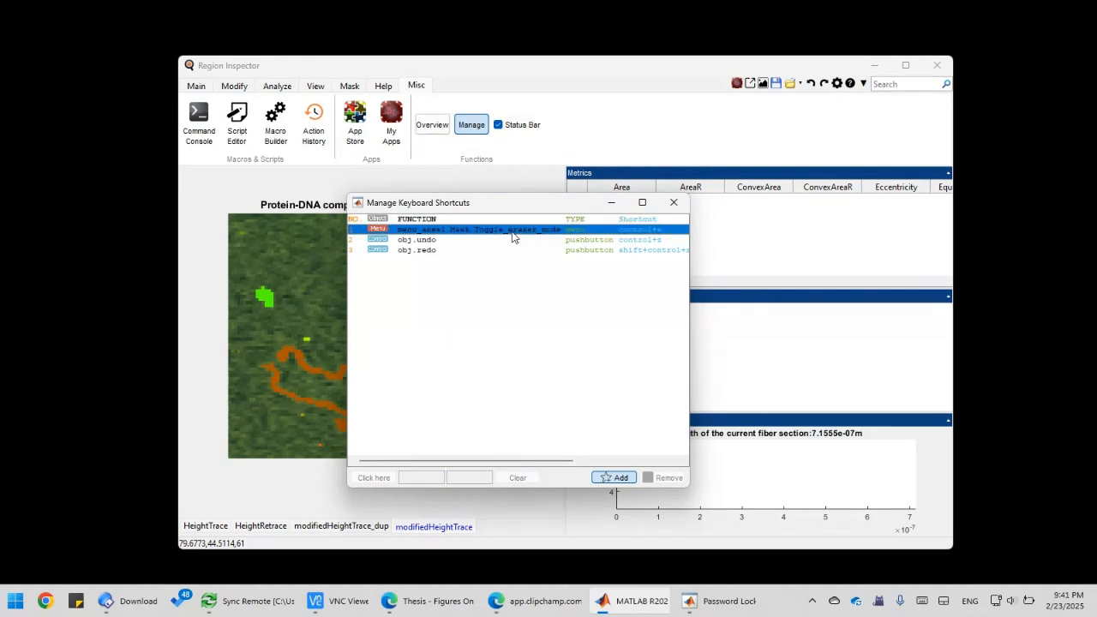
pyautogui.click(466, 241)
pyautogui.click(455, 251)
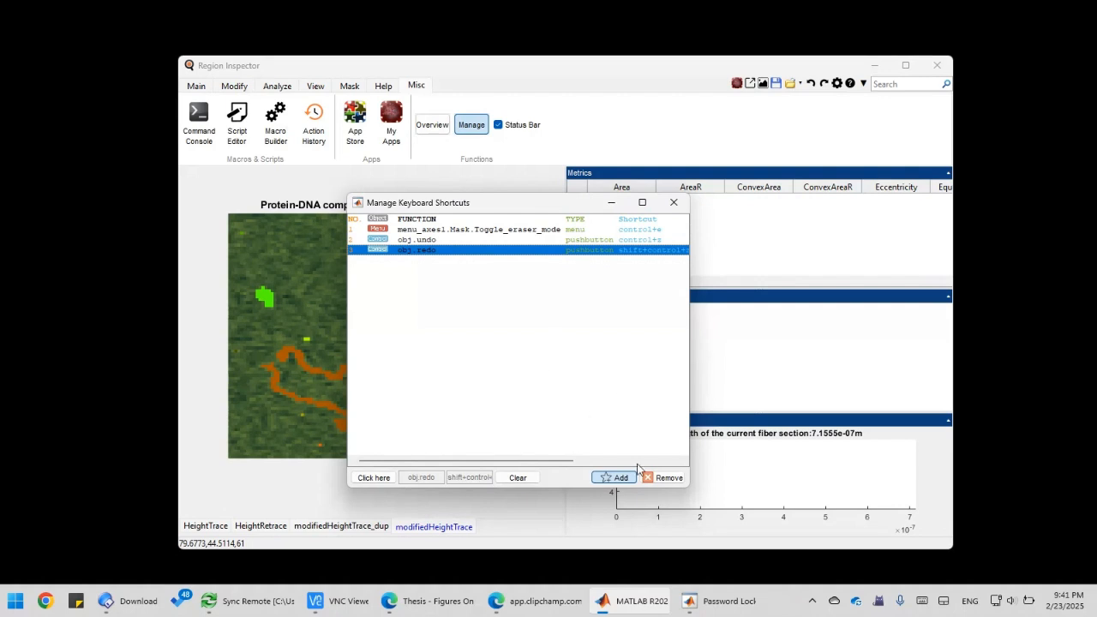
# Review the options for adding shortcuts, check the key combination assigned to each listed function, and close the shortcut manager.
pyautogui.click(614, 478)
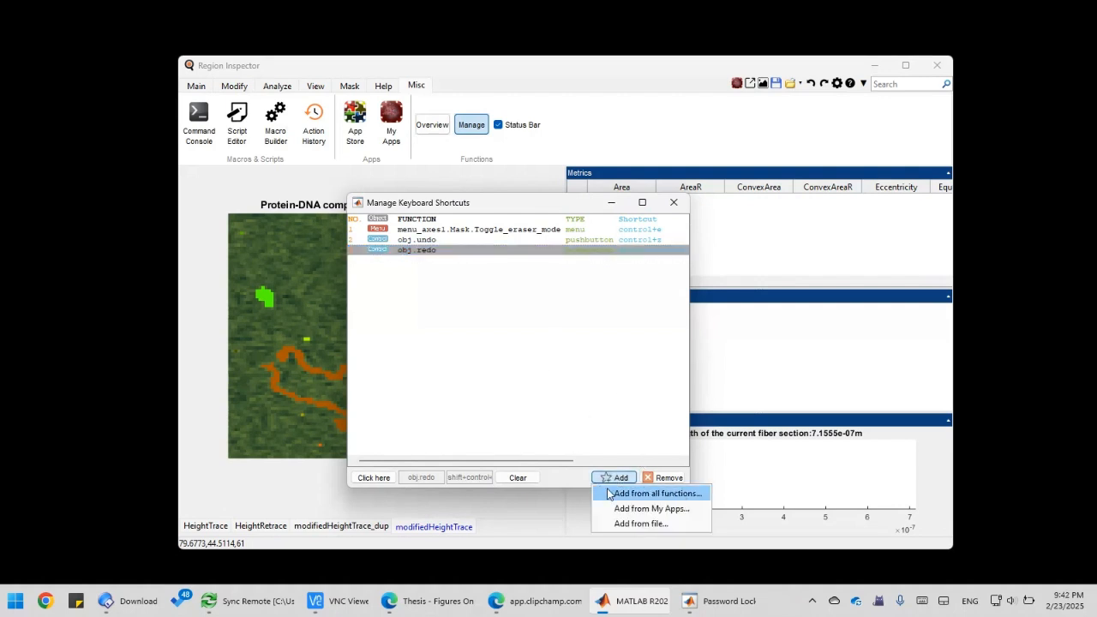
pyautogui.click(591, 426)
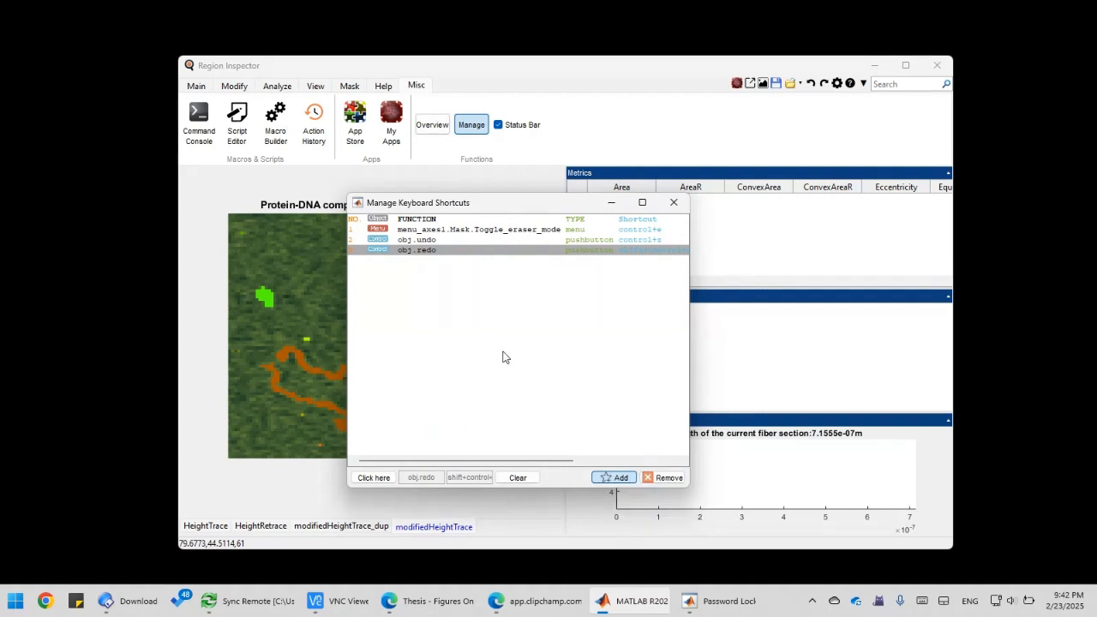
pyautogui.click(454, 232)
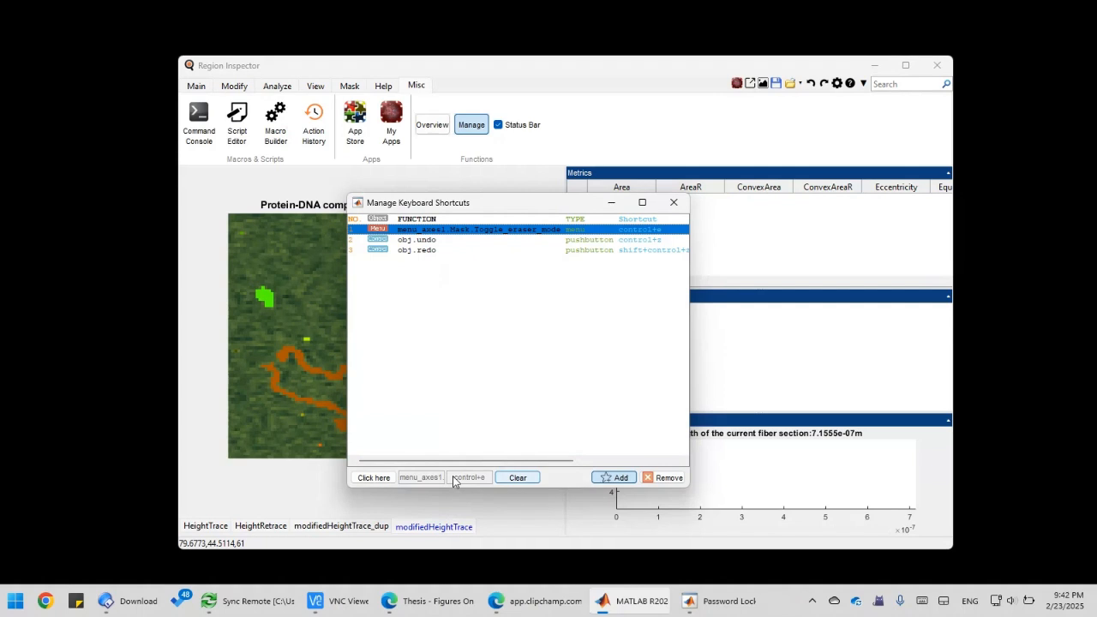
pyautogui.click(437, 243)
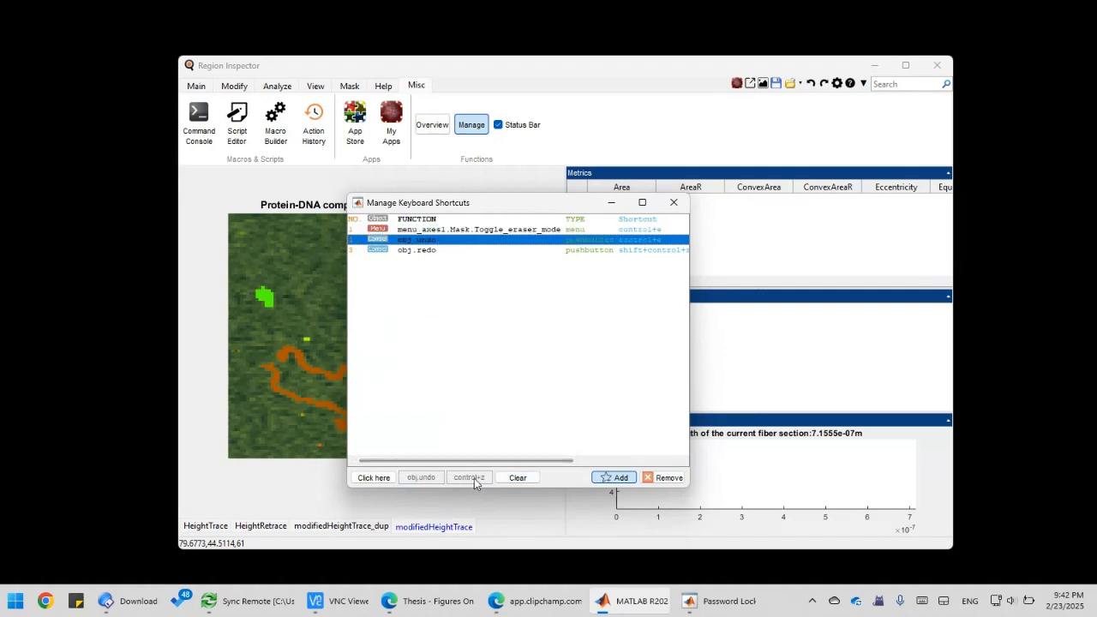
pyautogui.click(435, 250)
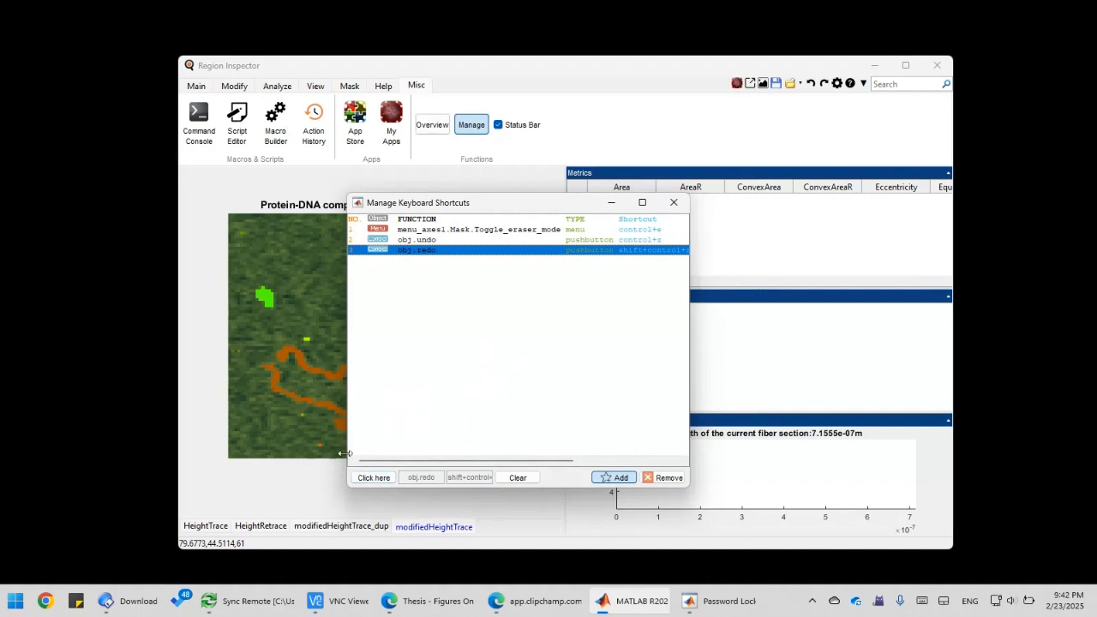
pyautogui.click(674, 203)
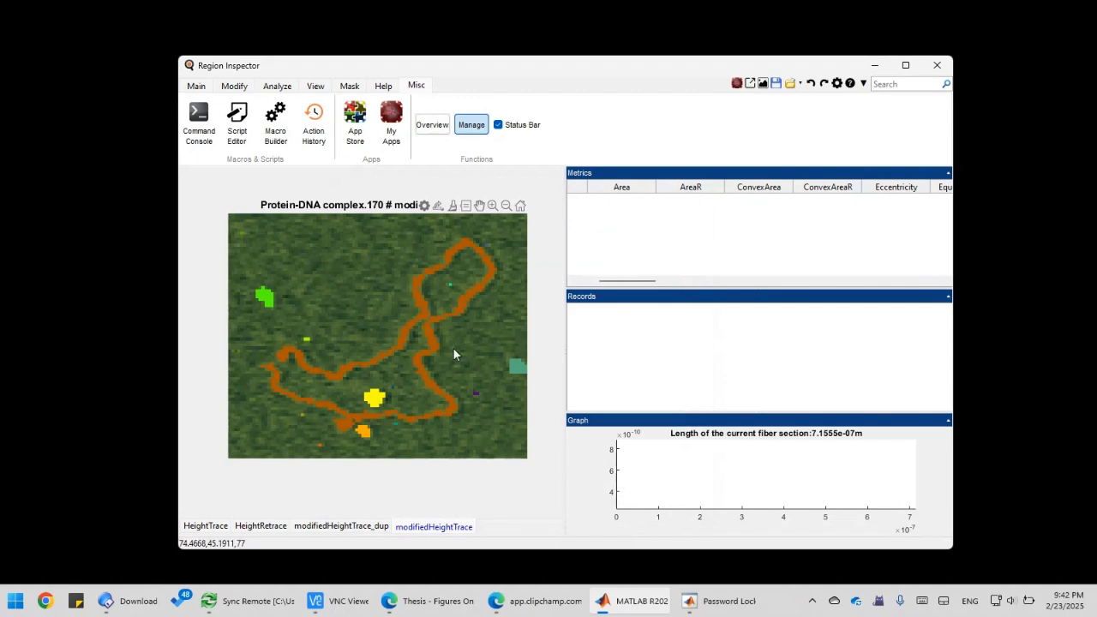
# Erase the mask pixels that join the two orange fiber strands at their crossing, using a smaller brush.
pyautogui.rightClick(454, 351)
pyautogui.click(463, 358)
pyautogui.scroll(3, 430, 310)
pyautogui.scroll(2, 430, 308)
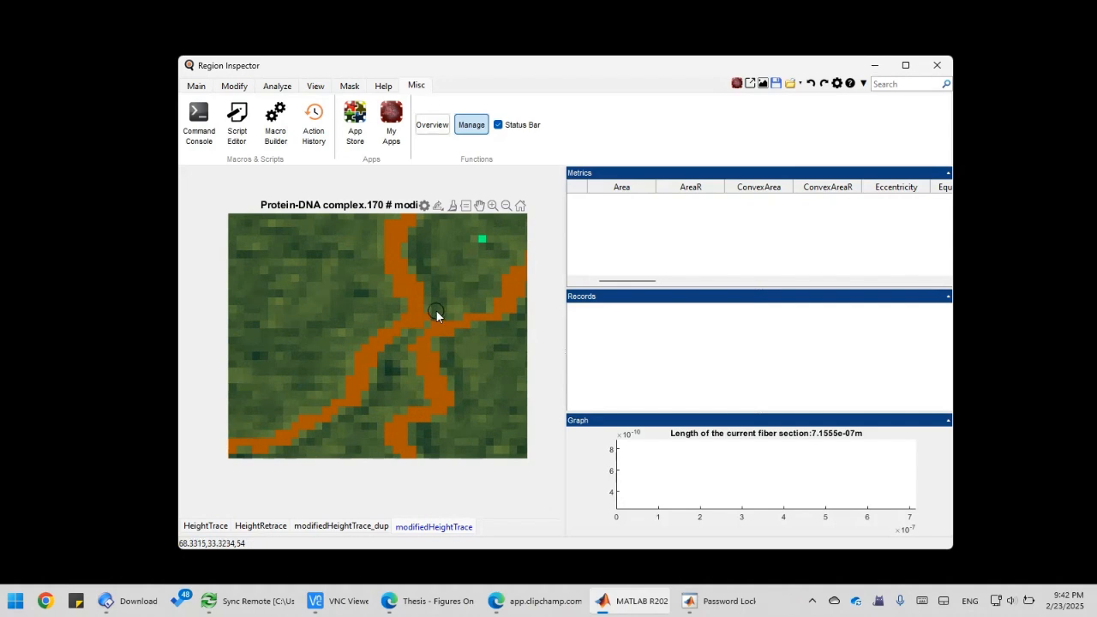
pyautogui.press('ctrl')
pyautogui.press('ctrl')
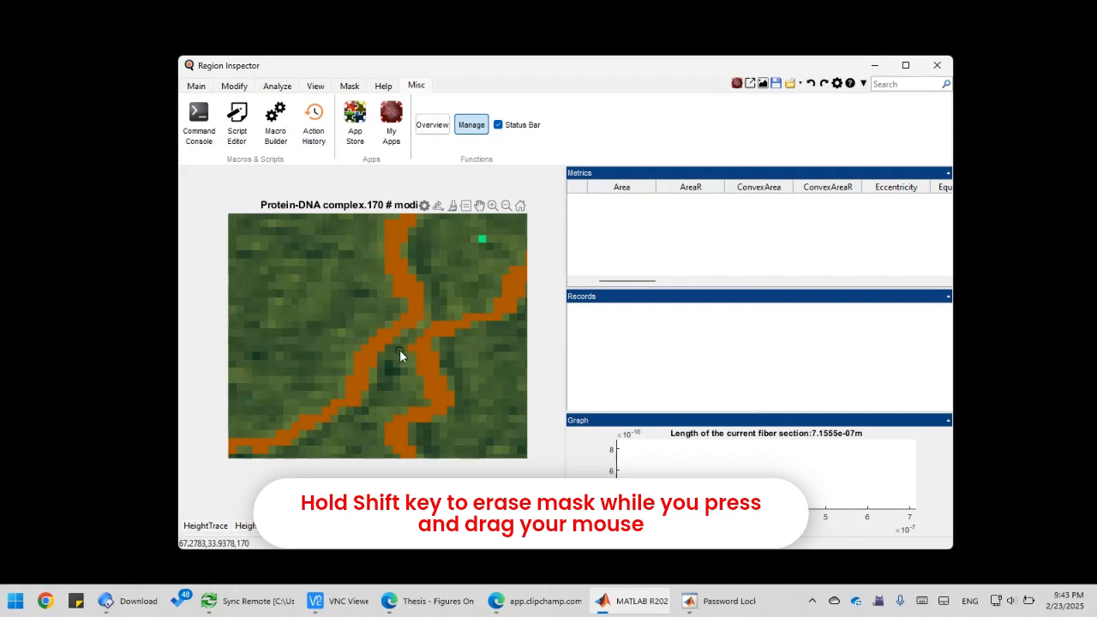
pyautogui.click(450, 301)
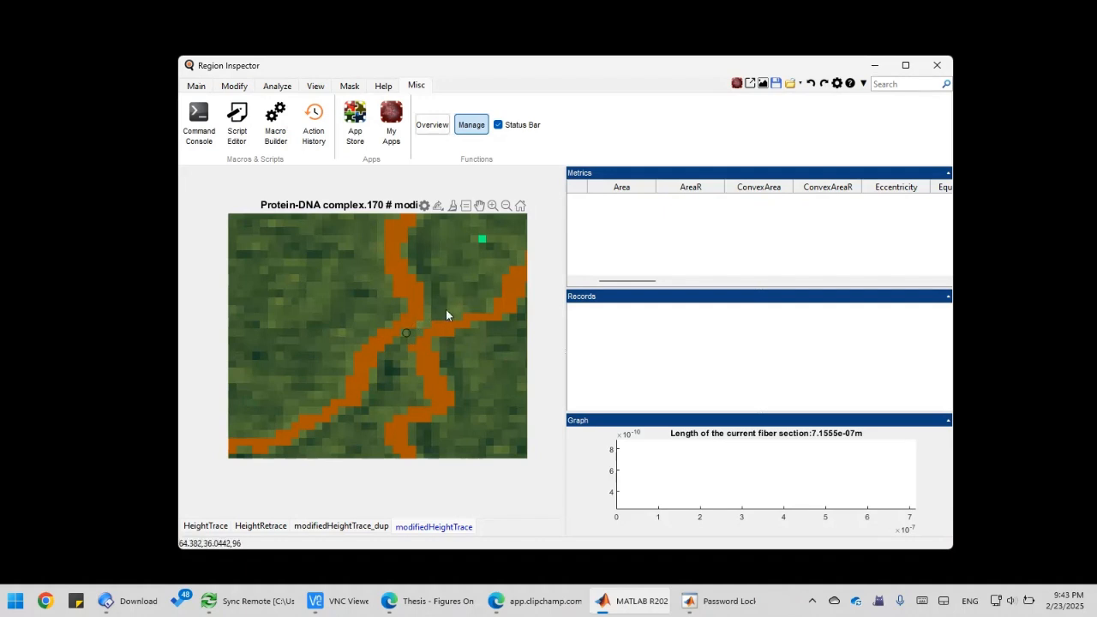
# Try erasing the mask across the lower-left fiber strand just below the crossing.
pyautogui.click(419, 339)
pyautogui.click(378, 335)
pyautogui.click(372, 332)
pyautogui.click(364, 321)
pyautogui.click(364, 329)
pyautogui.click(389, 355)
pyautogui.click(391, 357)
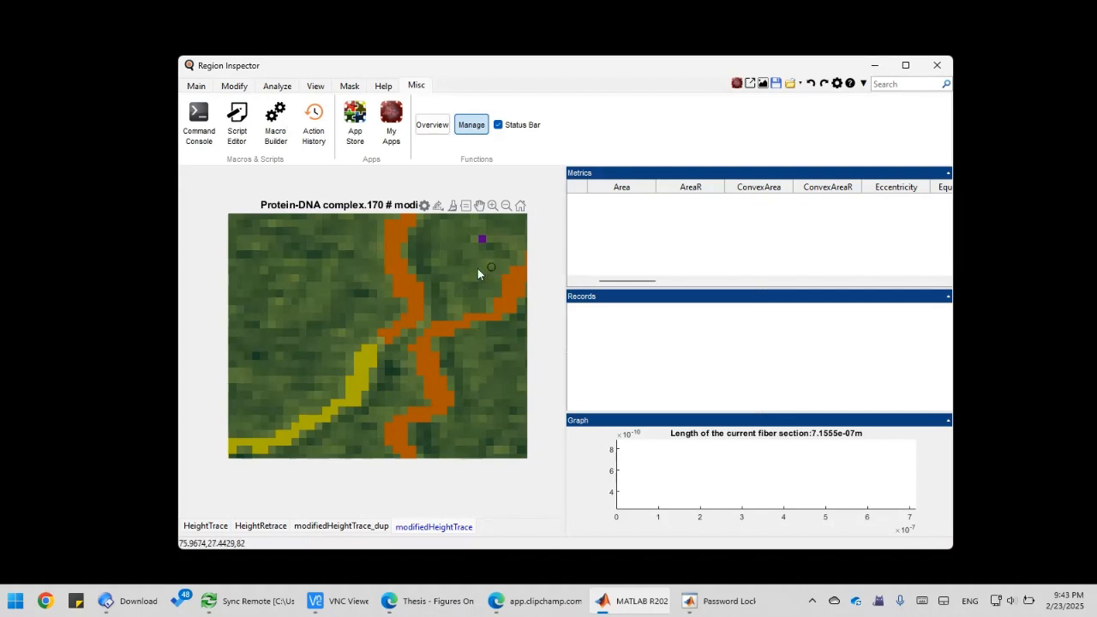
# Undo the last erasure on the lower-left strand, redo it, and undo it again.
pyautogui.click(811, 85)
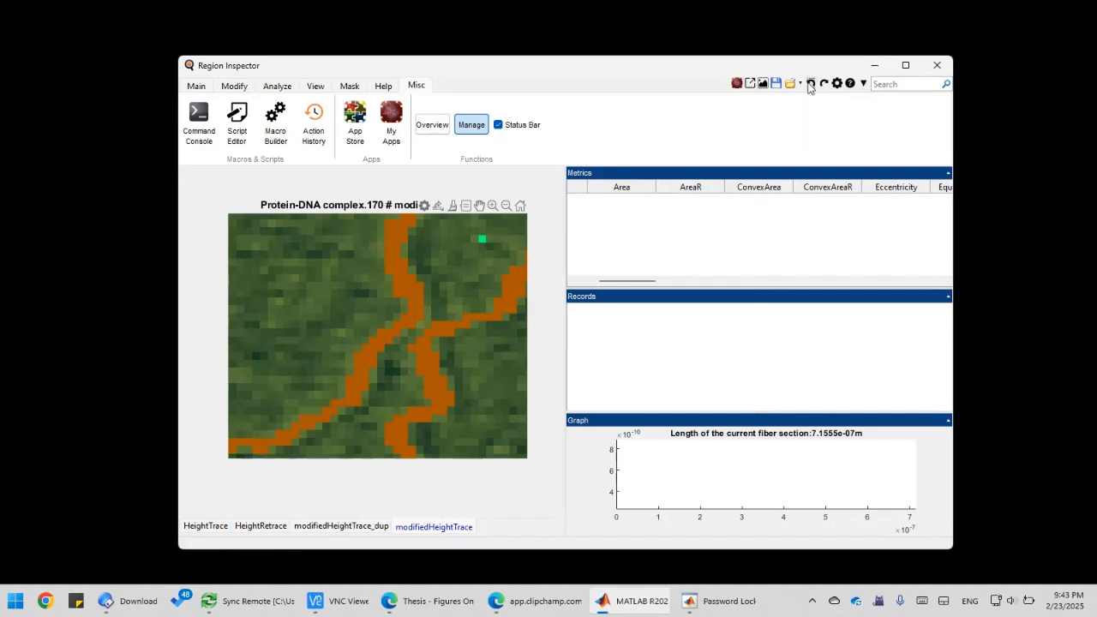
pyautogui.click(824, 85)
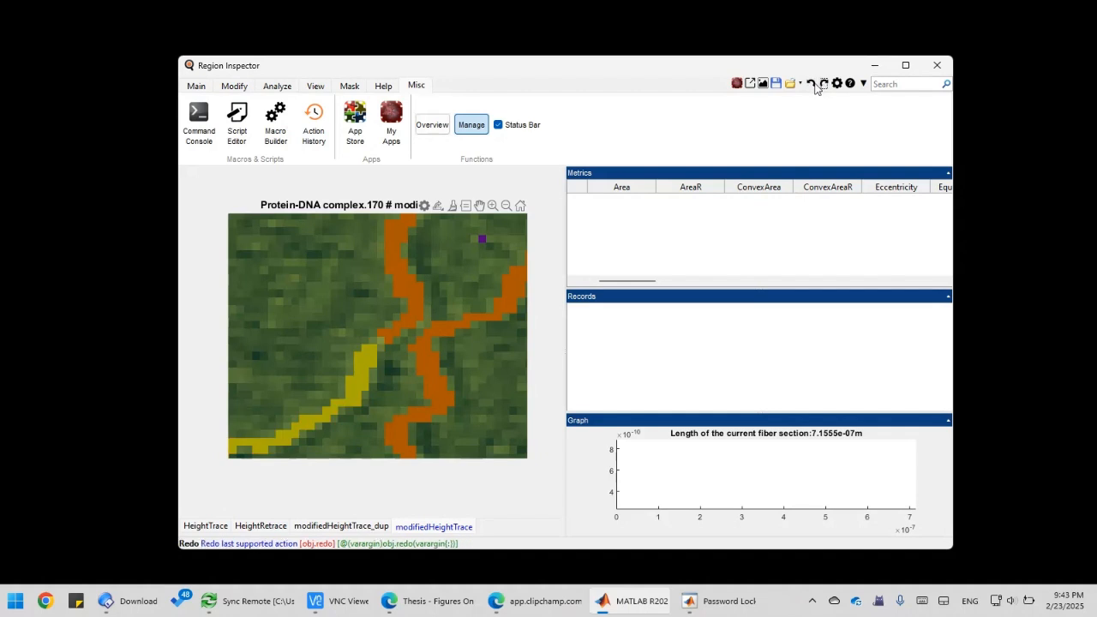
pyautogui.click(811, 84)
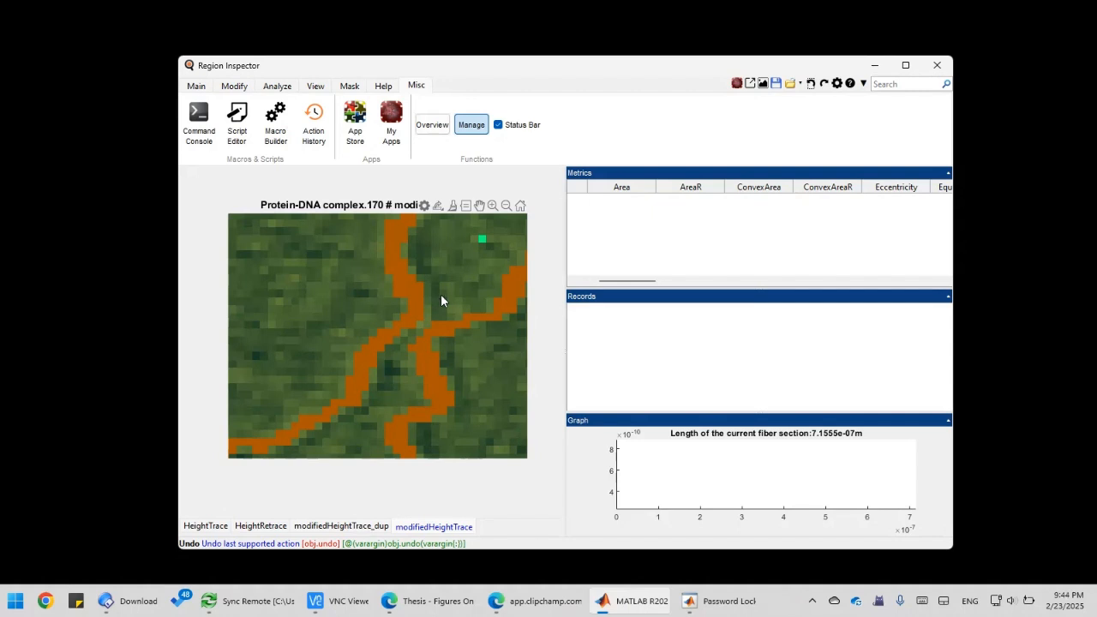
# Select the corrected fiber in the full image to show its trace, and enable the transparent mask.
pyautogui.doubleClick(423, 343)
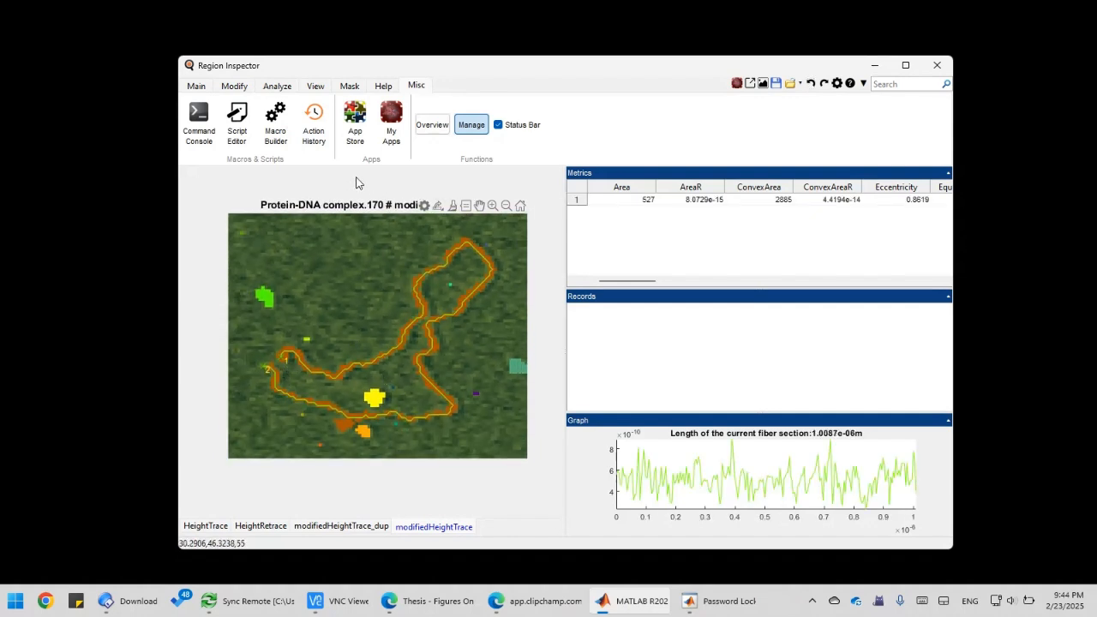
pyautogui.click(348, 86)
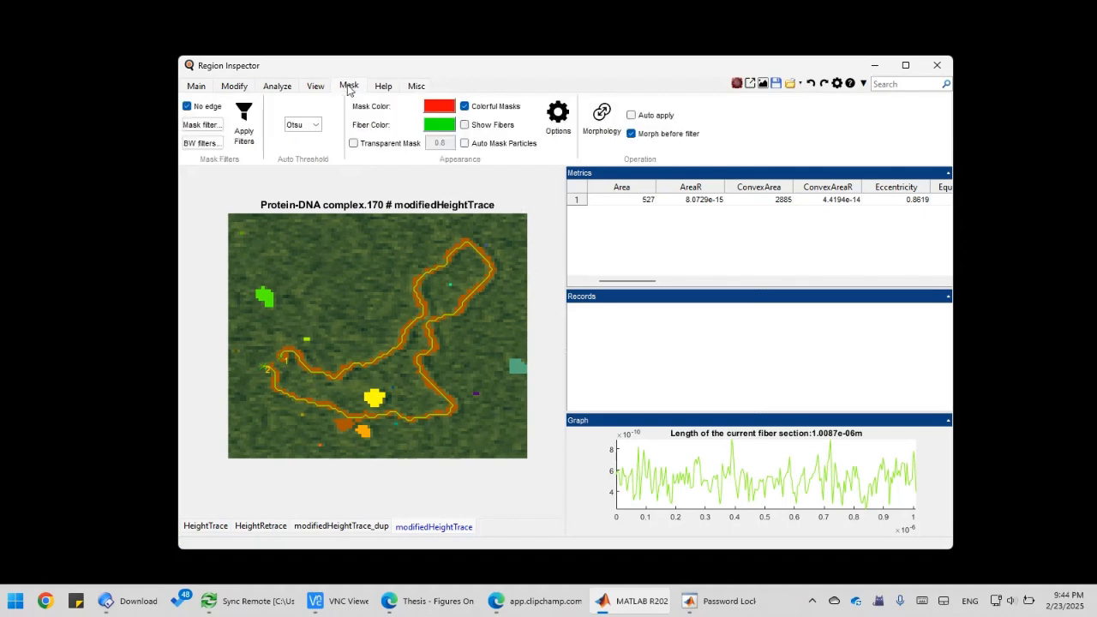
pyautogui.click(368, 147)
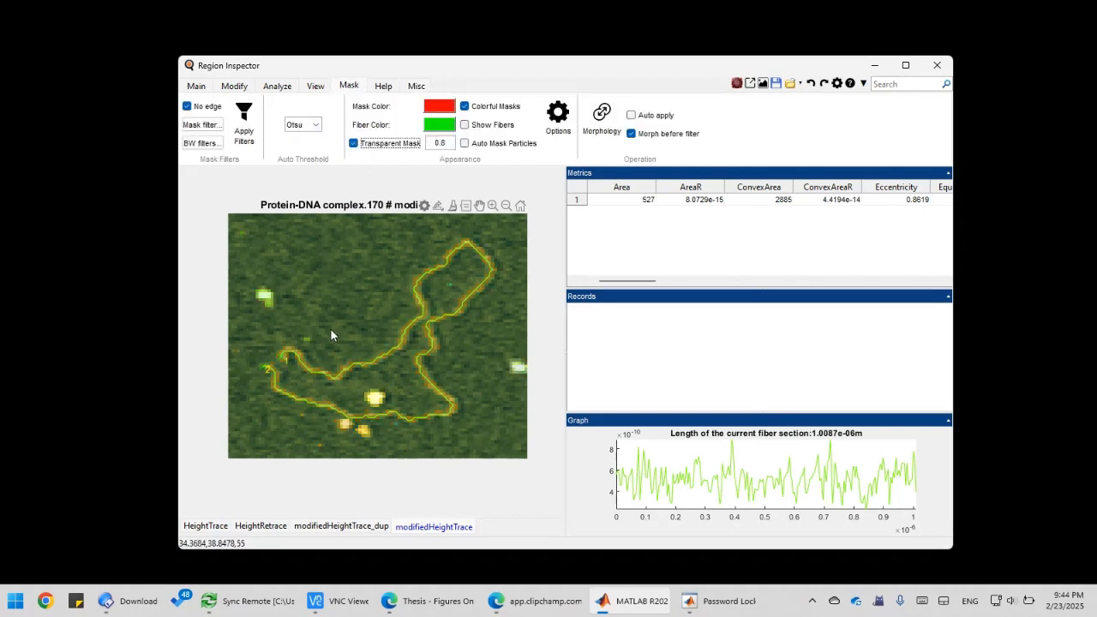